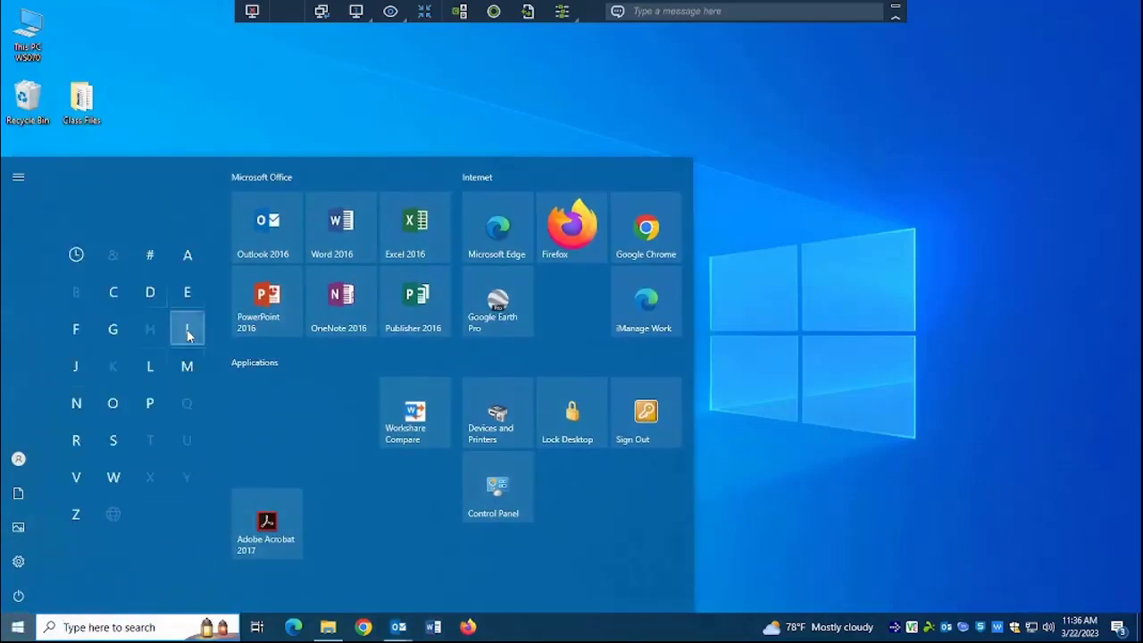
- Launch iManage Work from the I section of the Start menu app list
click(187, 332)
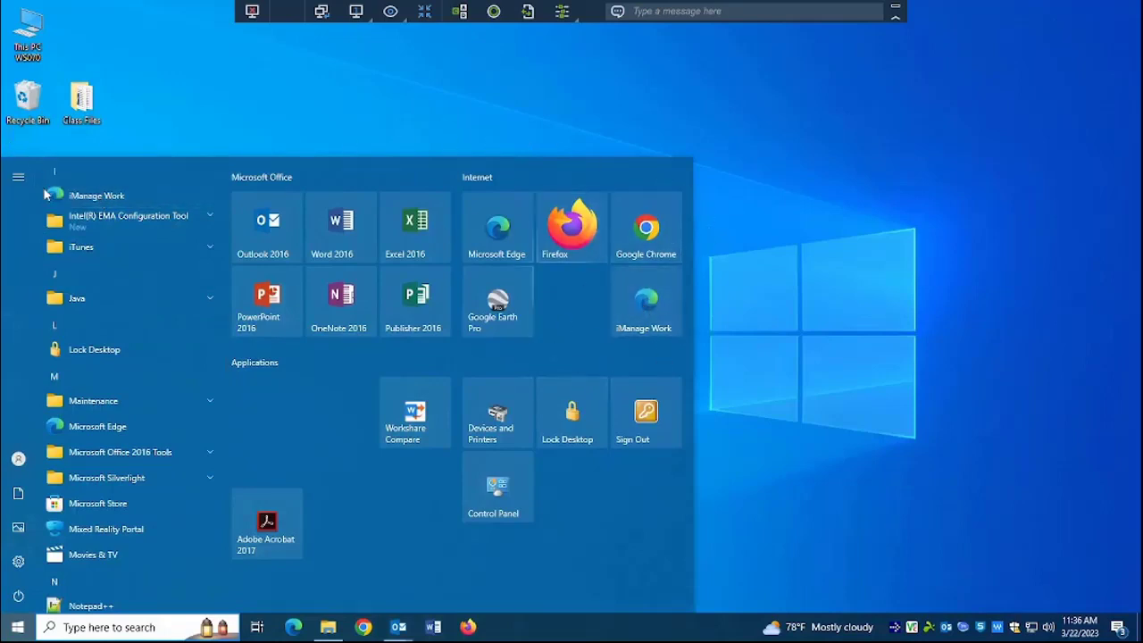
click(97, 197)
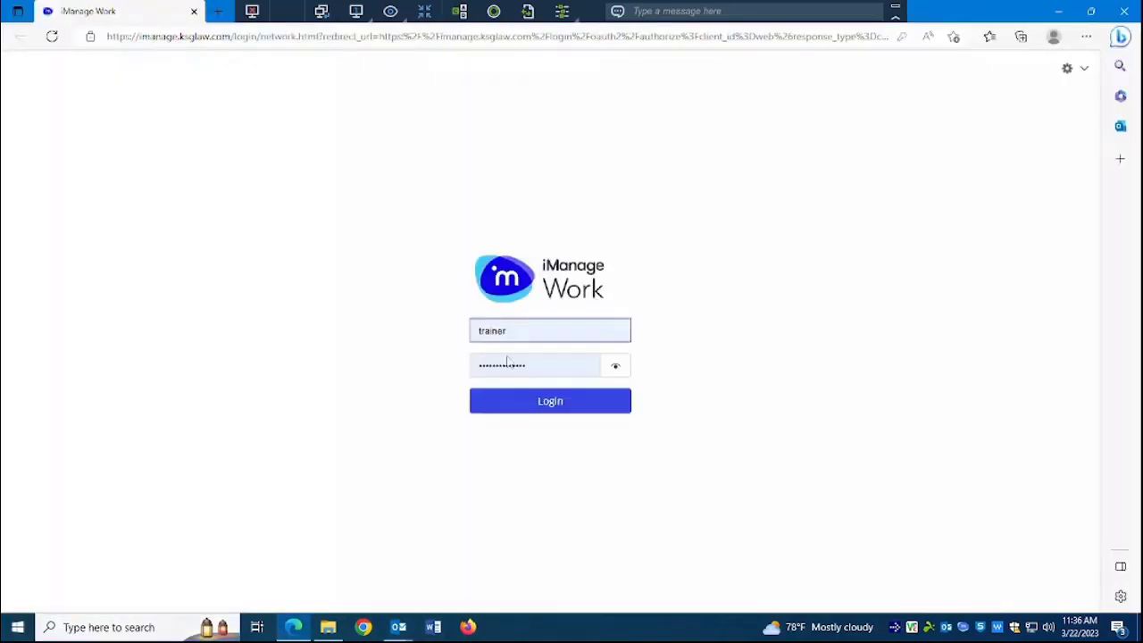
- Log in to iManage Work with the prefilled username and password
click(564, 410)
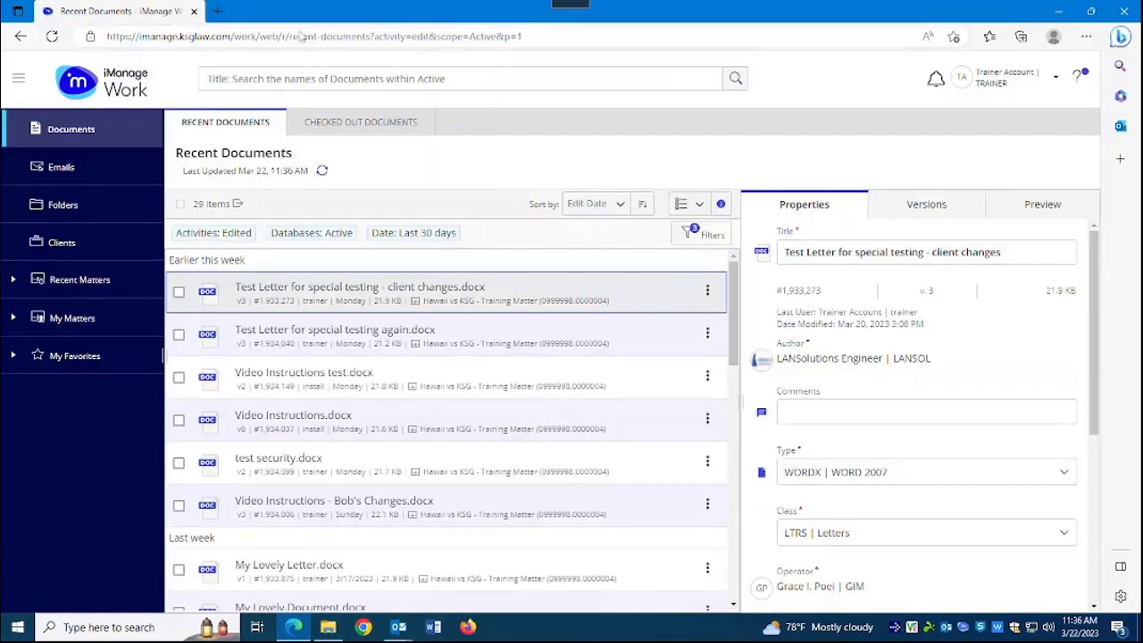
- Pin the iManage Work site to the taskbar via Edge's More tools menu, then close Edge
click(1088, 41)
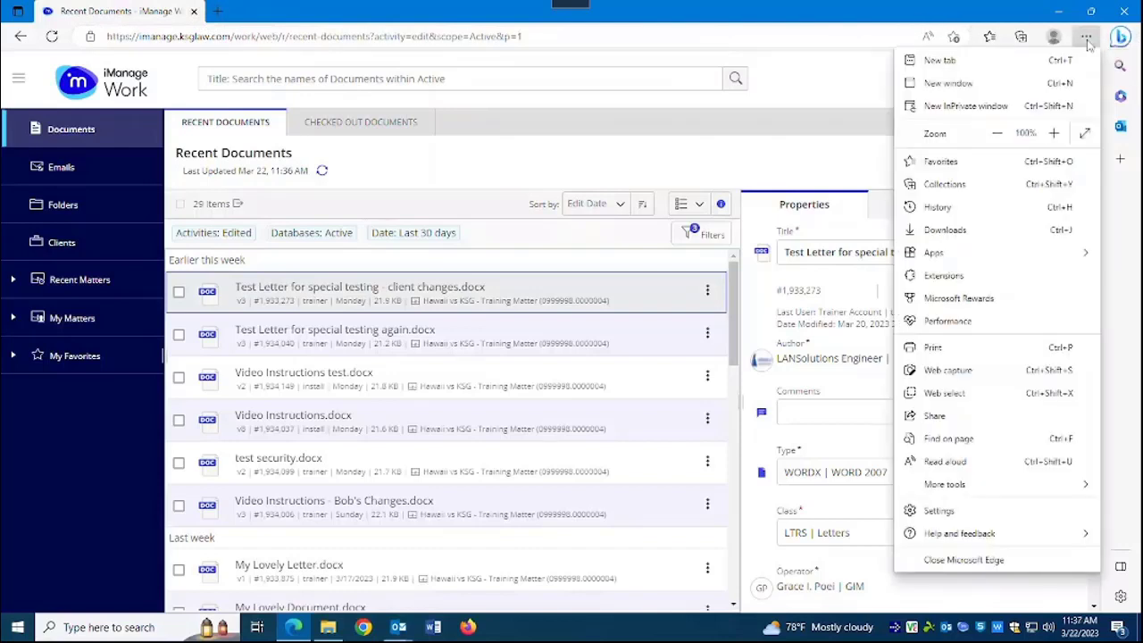
mouse_move(958, 493)
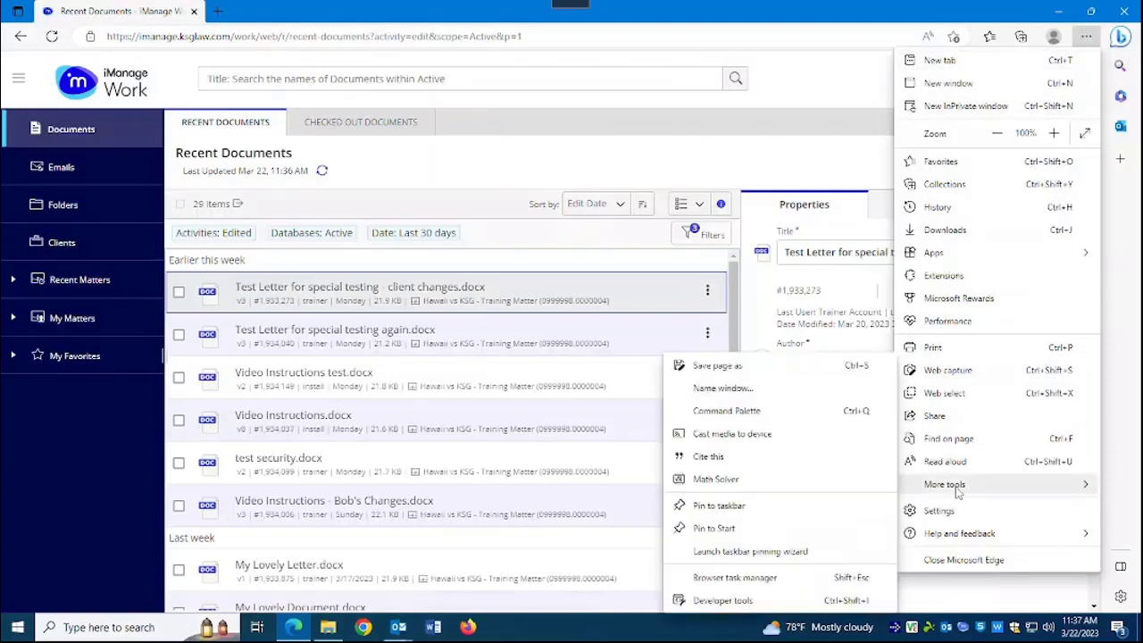
click(719, 505)
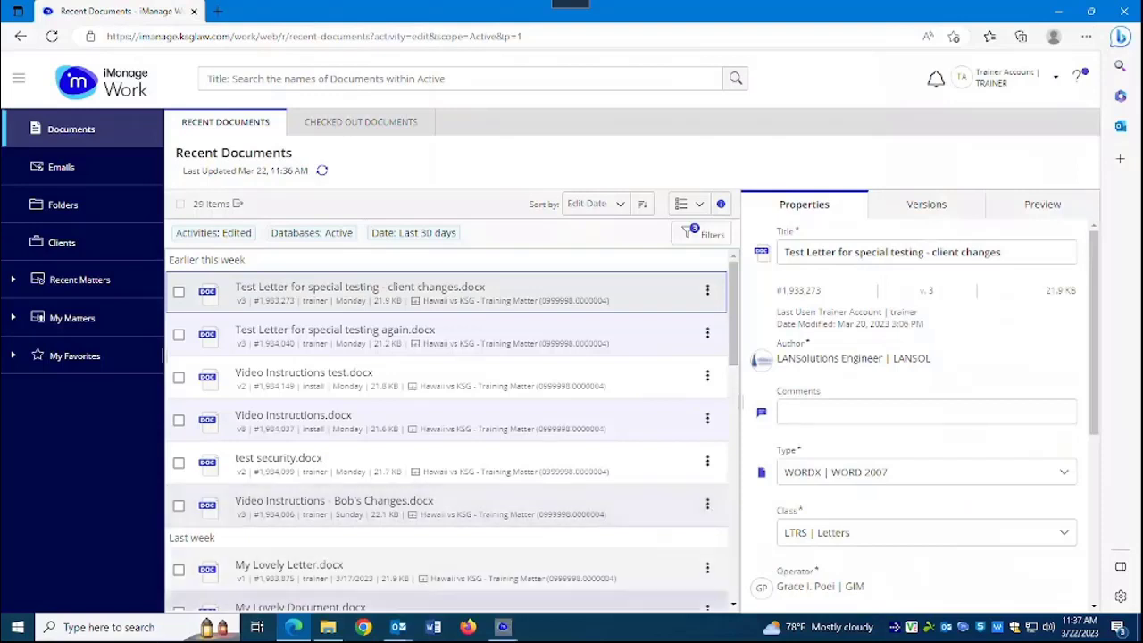
click(1125, 11)
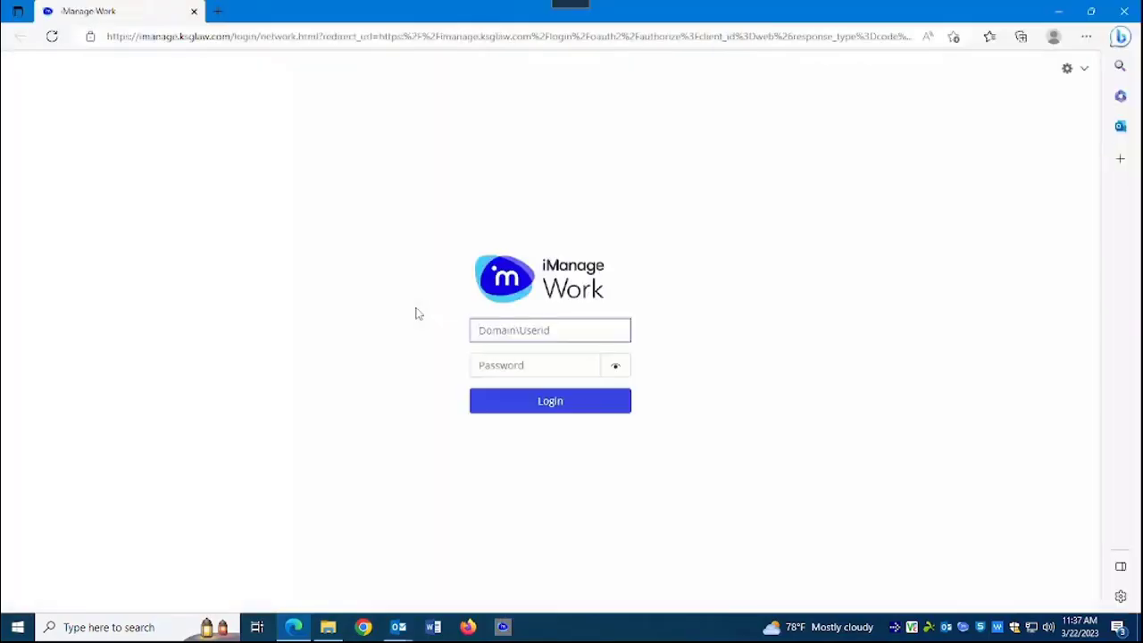
- Sign back in to iManage Work and duplicate its tab
click(498, 400)
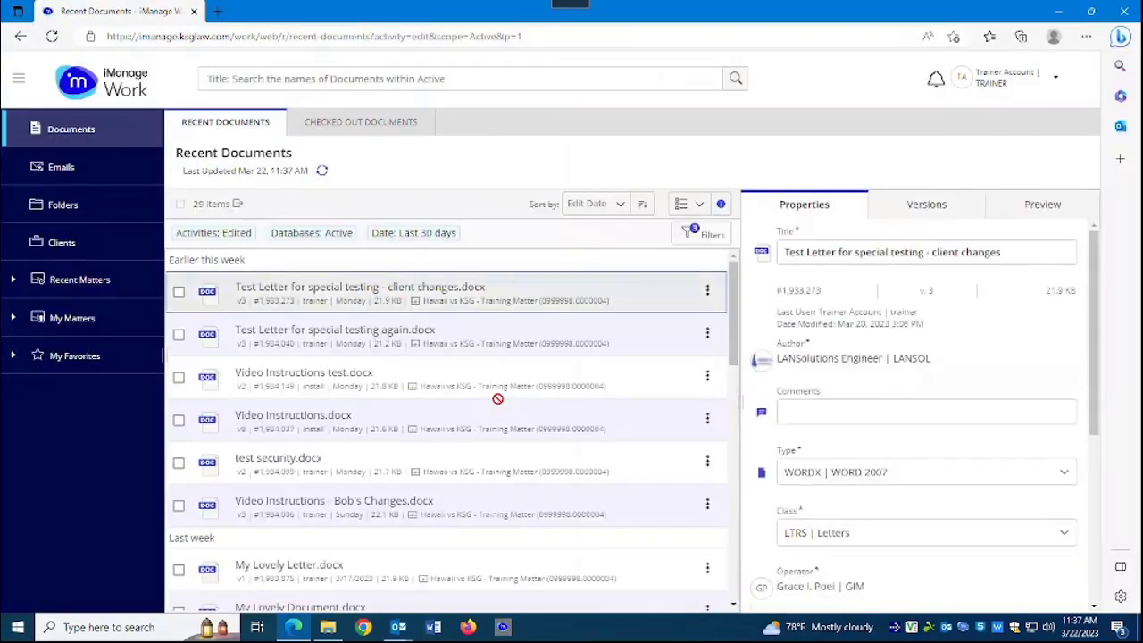
right_click(98, 18)
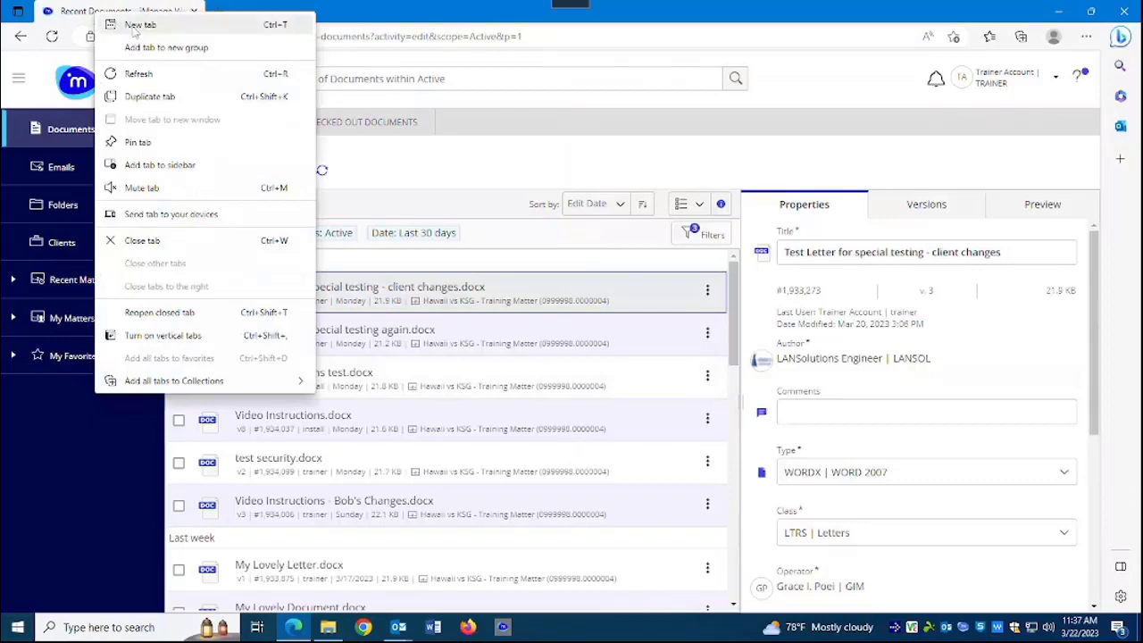
click(150, 96)
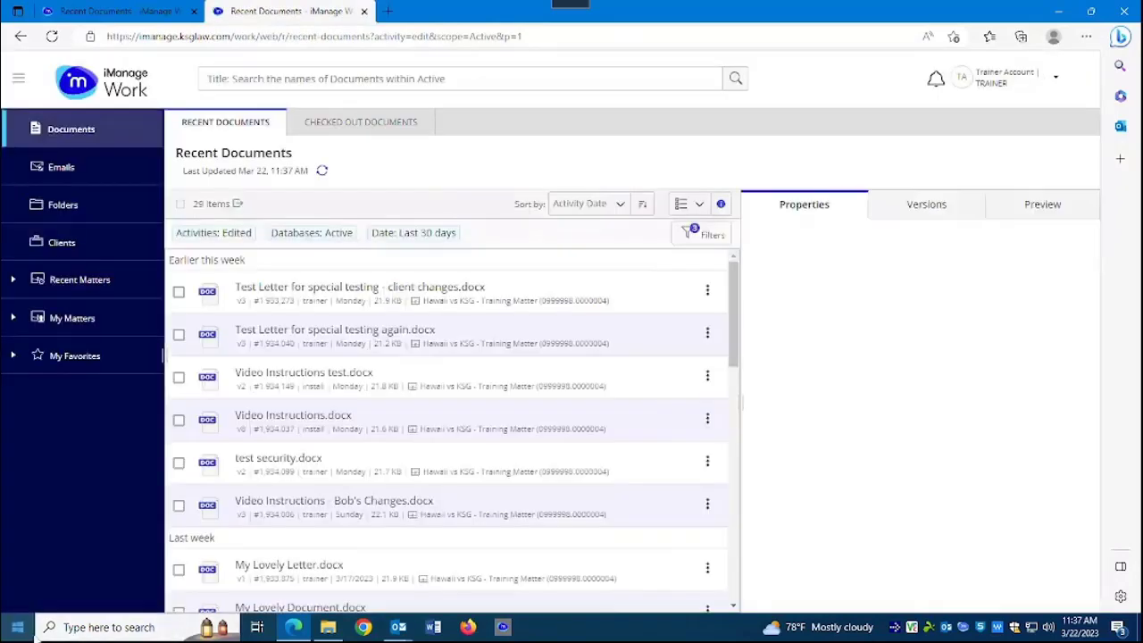
- Relaunch iManage Work from Start as a third tab, then add a blank new tab
click(699, 312)
key(super)
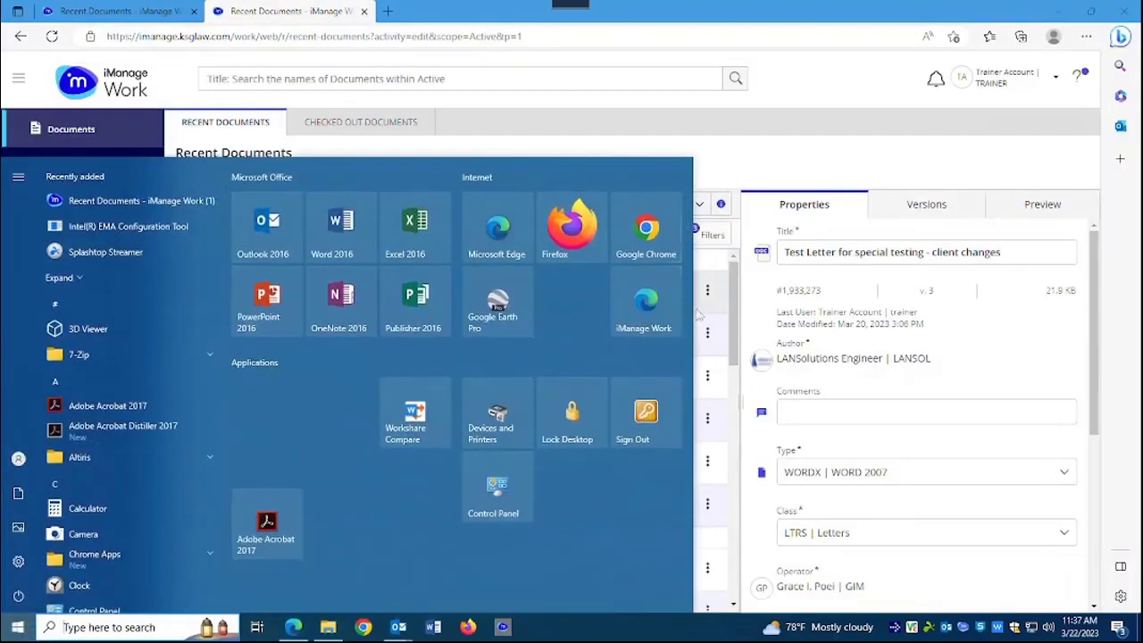
click(644, 312)
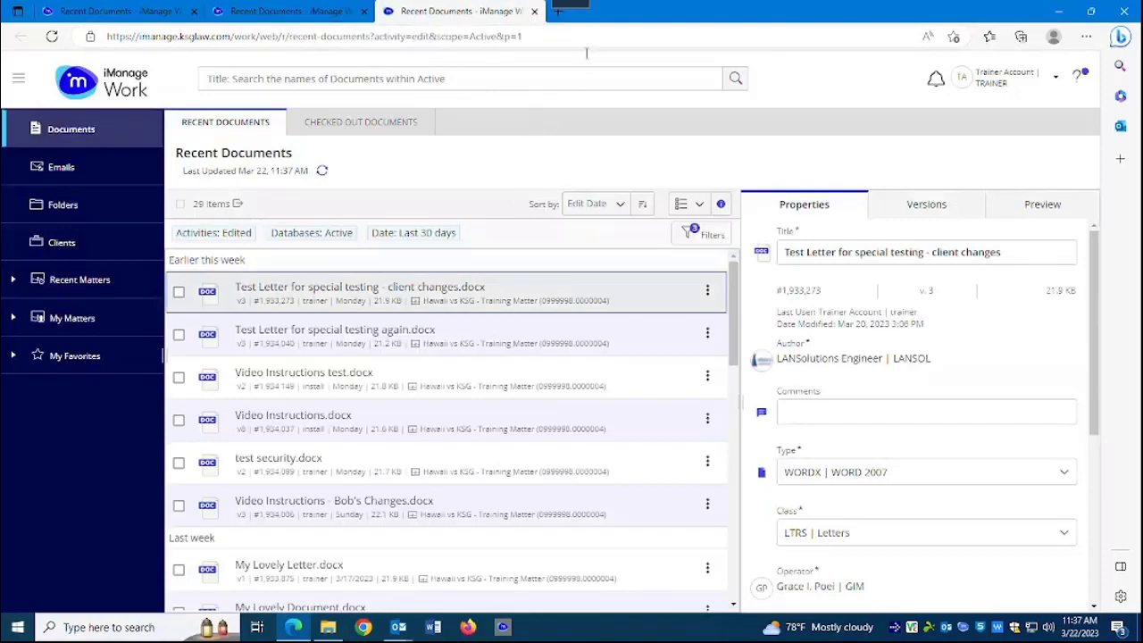
click(557, 13)
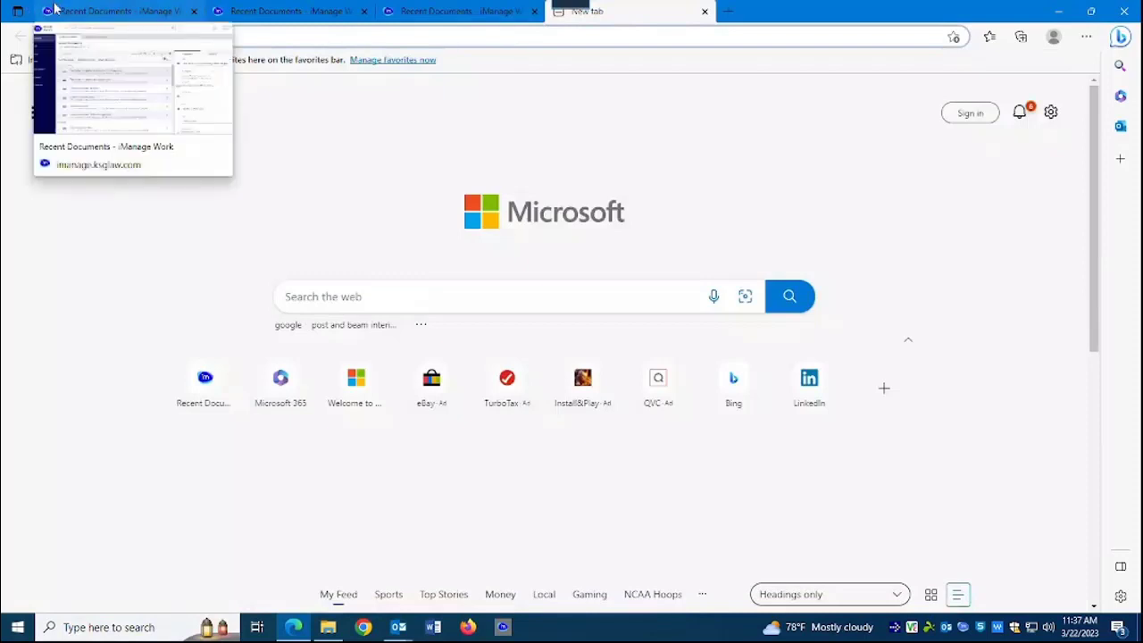
- Open Microsoft 365 and move its tab into its own maximized window
click(275, 380)
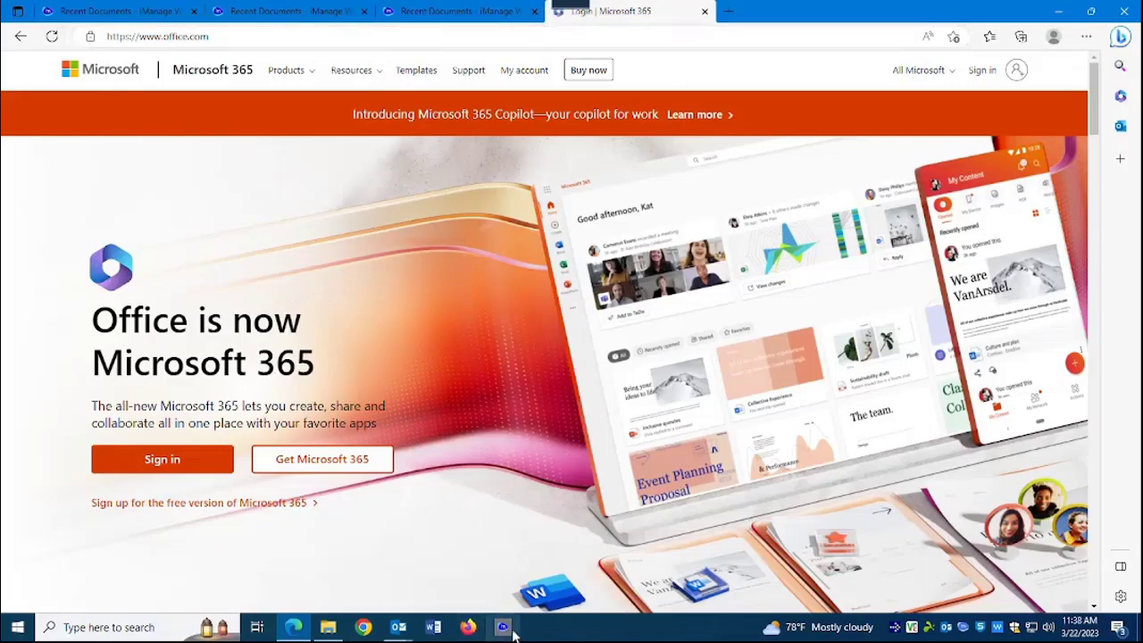
click(293, 627)
click(293, 628)
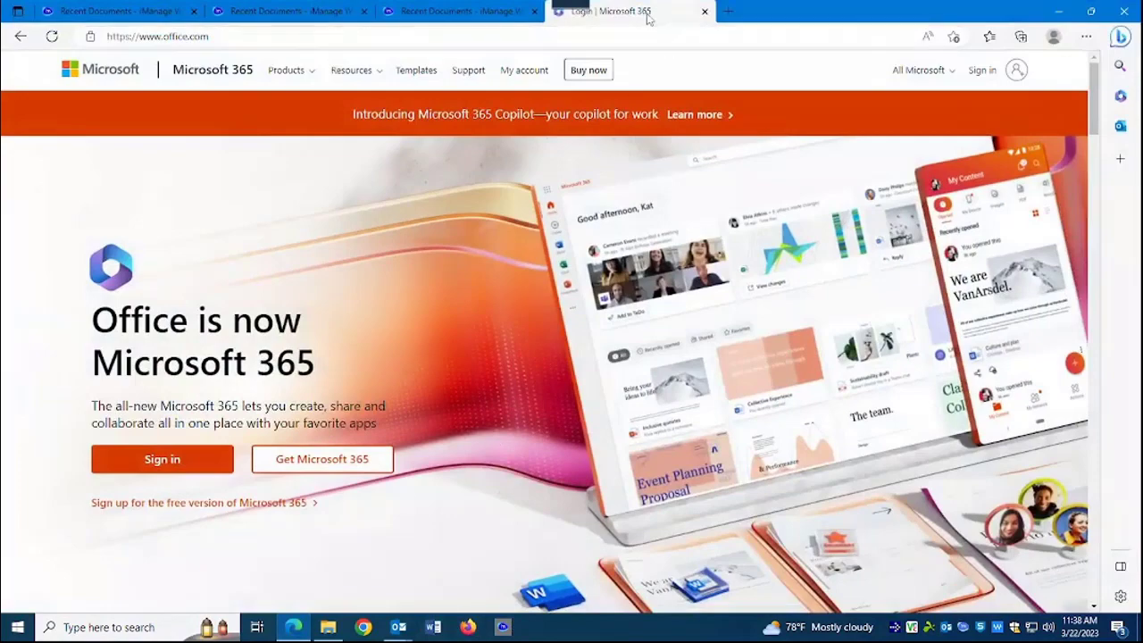
drag(643, 13, 656, 79)
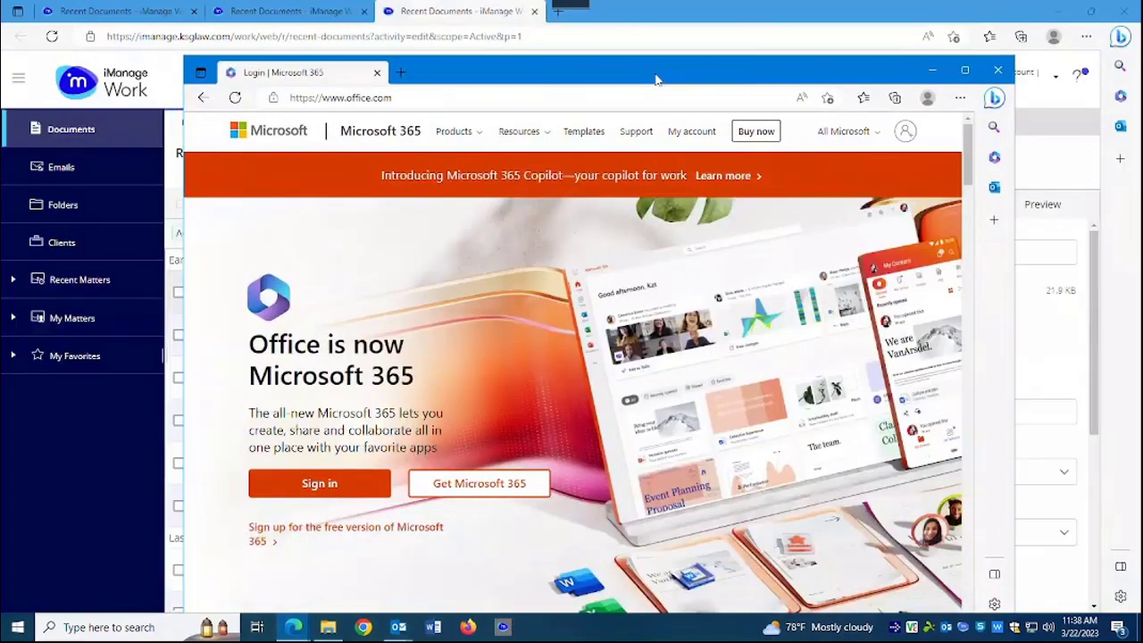
click(964, 69)
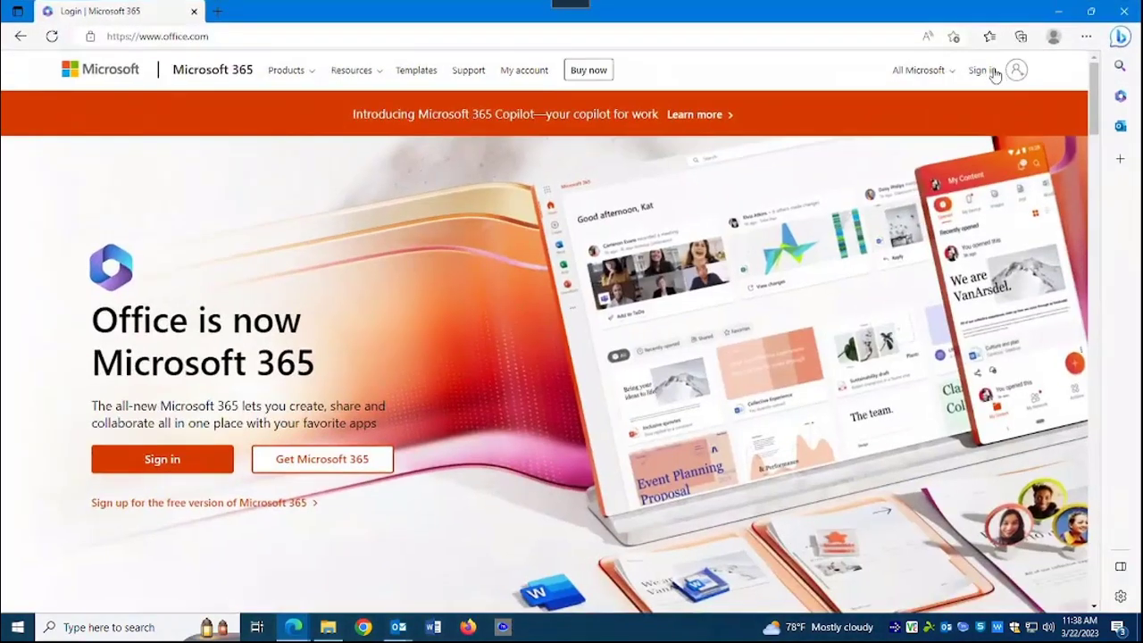
- Switch between the iManage and Microsoft 365 windows, then close the Microsoft 365 window
click(505, 632)
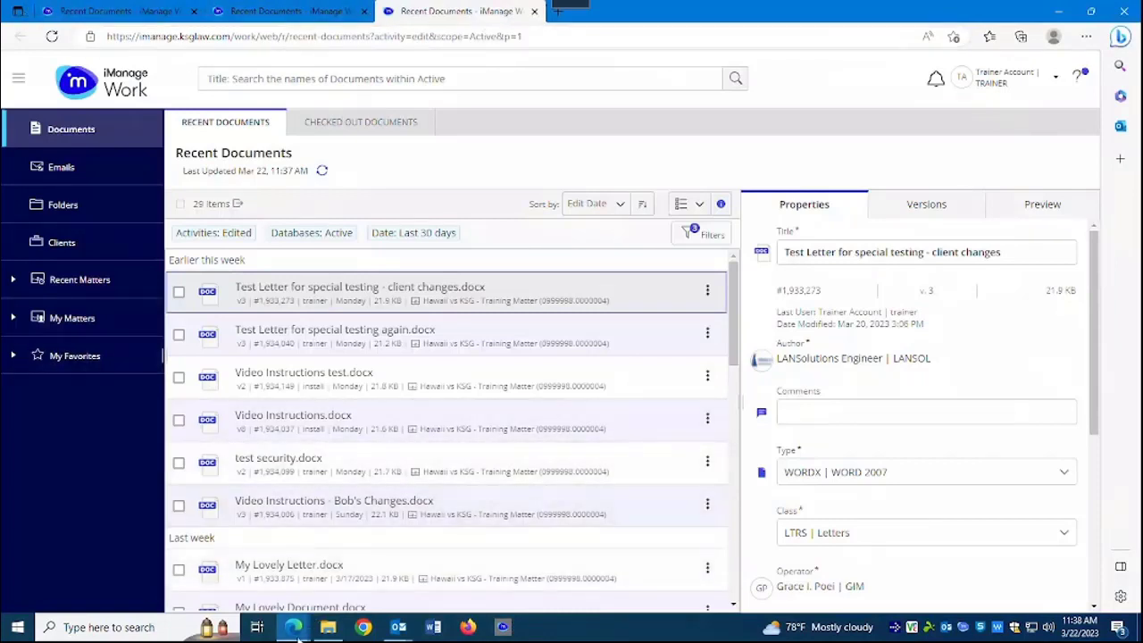
mouse_move(299, 635)
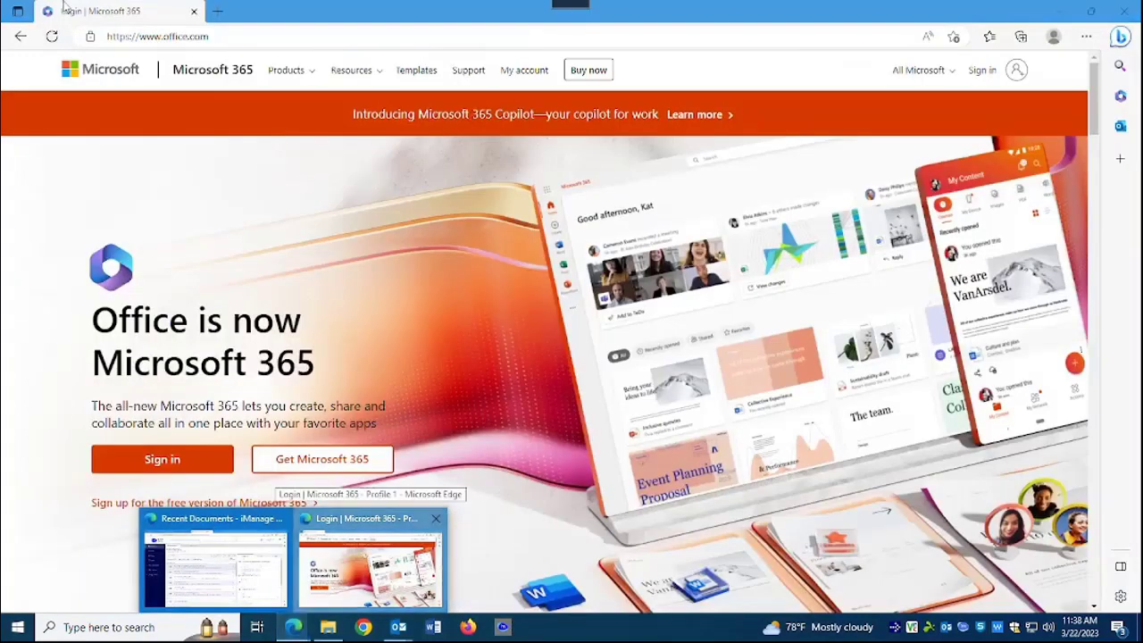
click(366, 563)
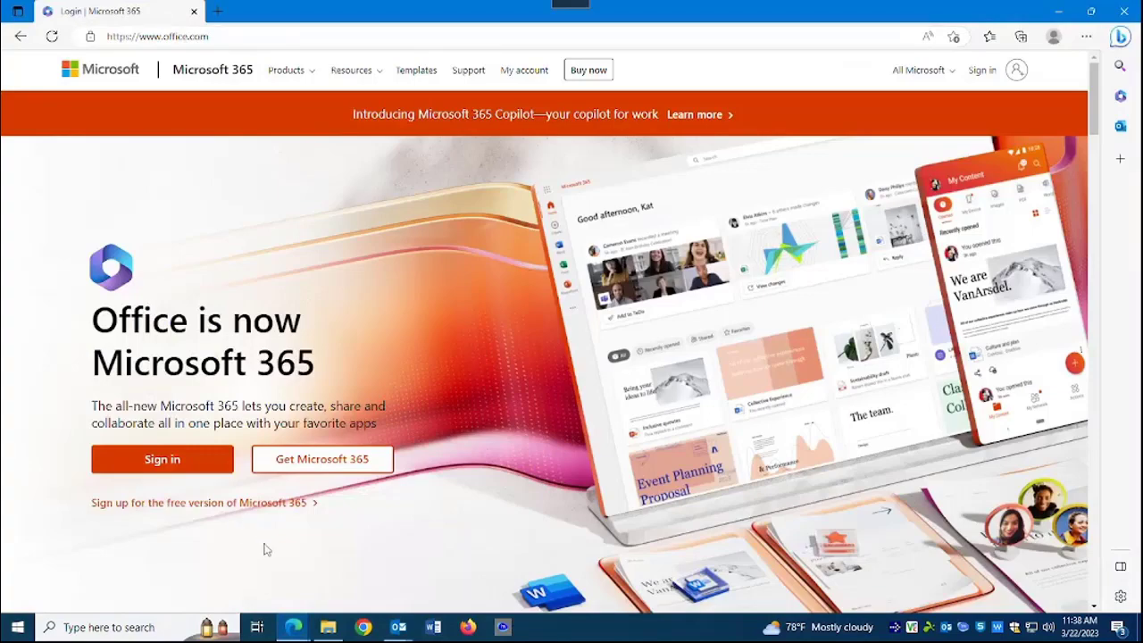
click(295, 628)
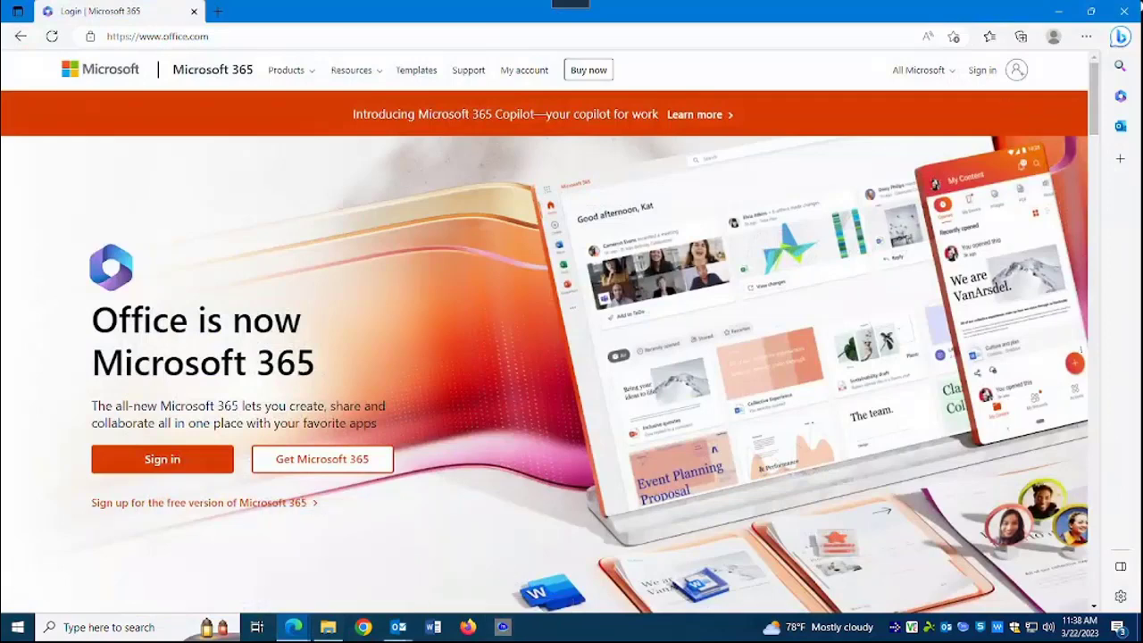
click(1124, 13)
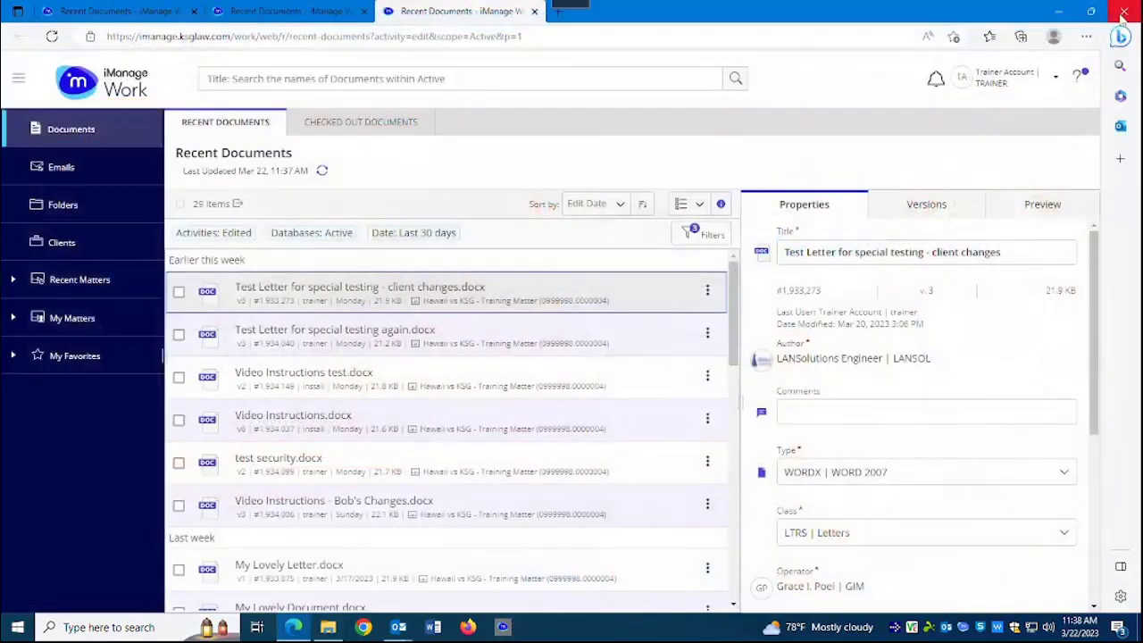
- Select the iManage Work URL in Edge, minimize Edge, and bring up Google Chrome
click(306, 40)
key(ctrl+c)
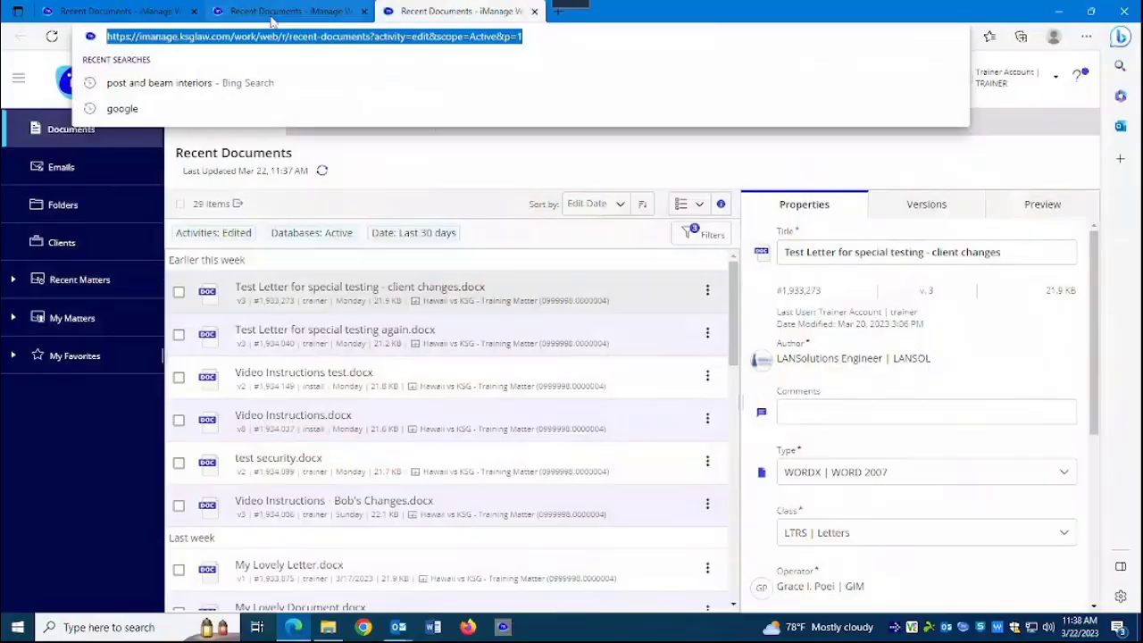
click(295, 627)
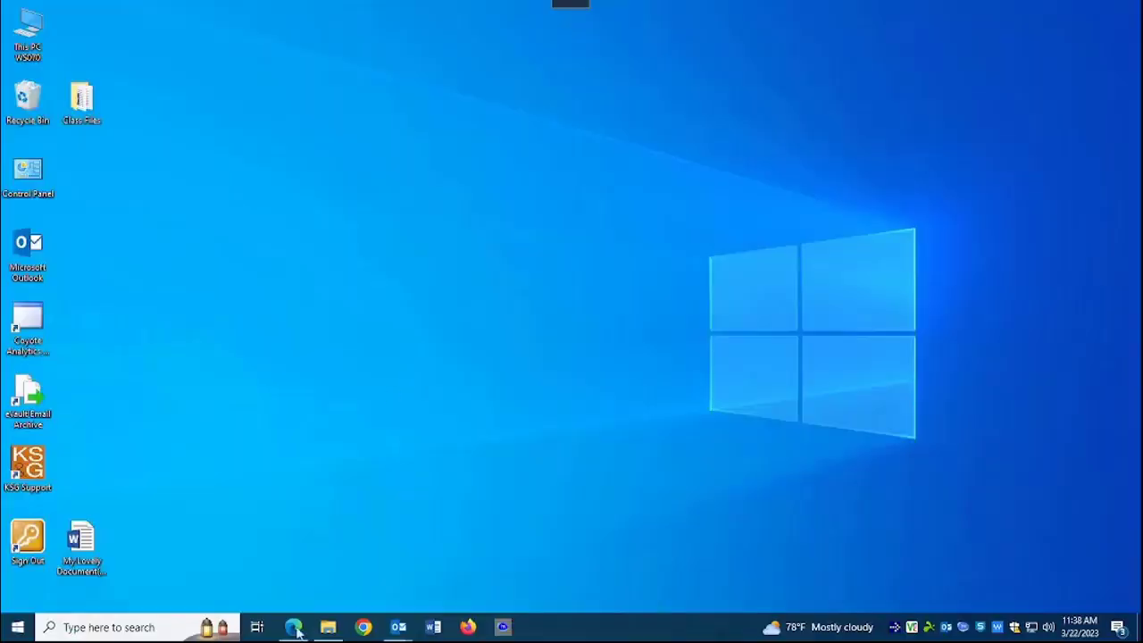
click(365, 628)
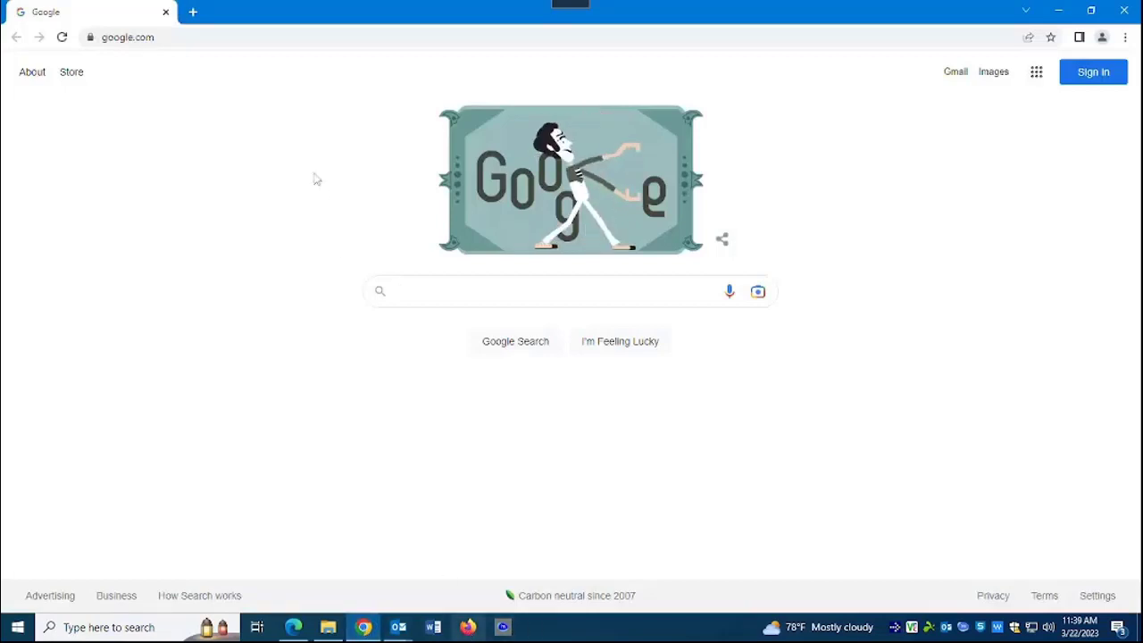
- Paste the iManage Work URL into Chrome and load its login page
click(225, 39)
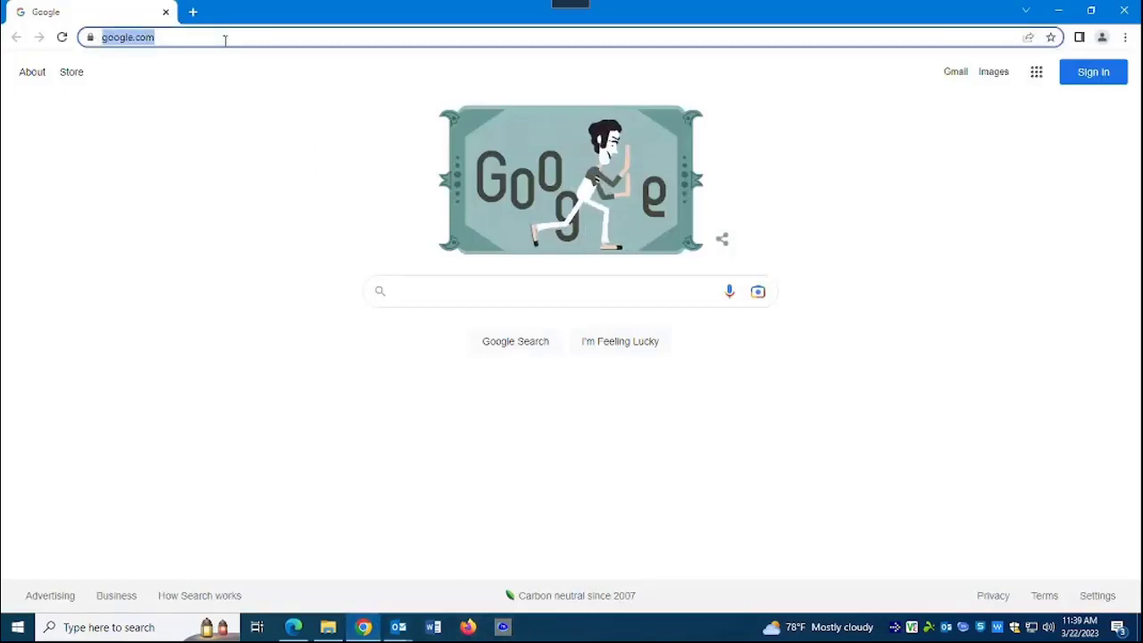
key(ctrl+v)
key(Return)
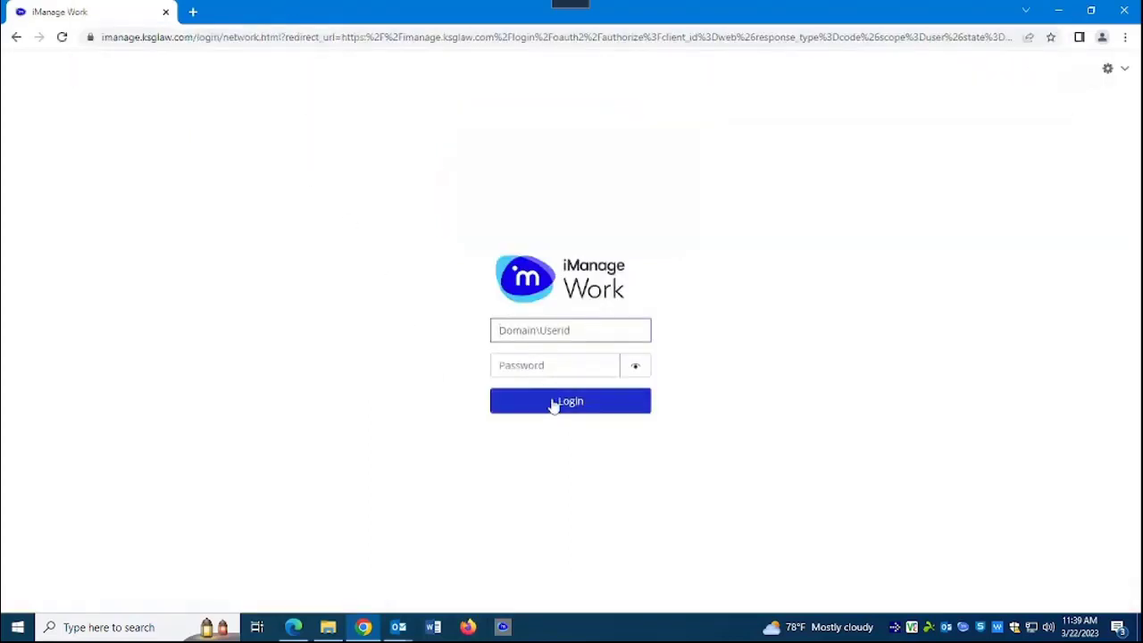
- Log in with the trainer account's domain\user ID and password
click(532, 328)
text(ksg	rainer)
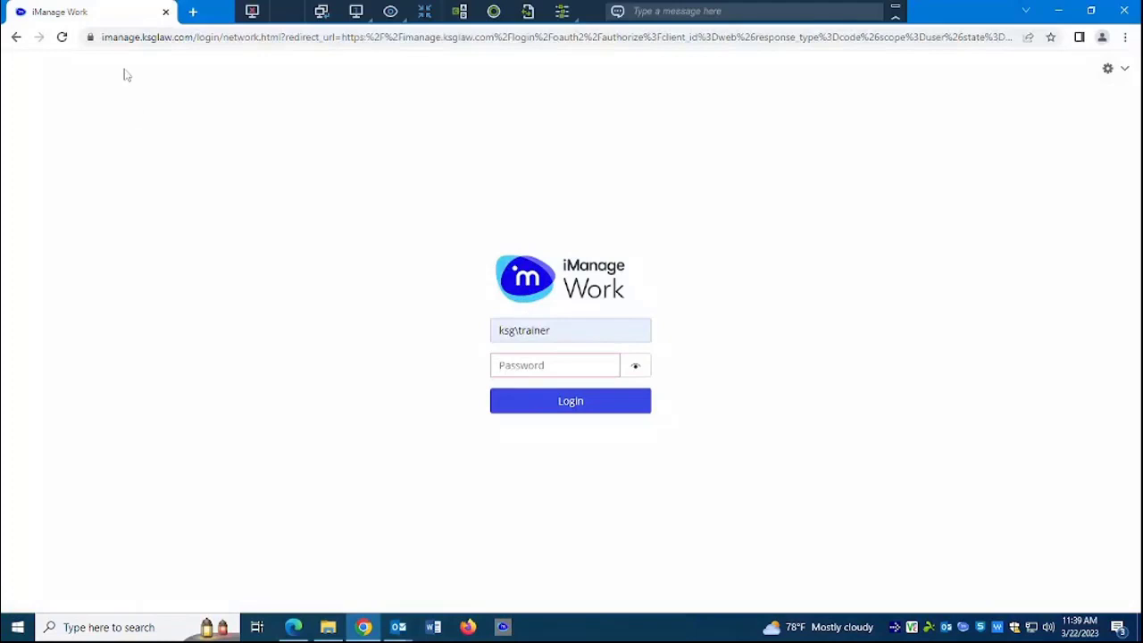
key(Tab)
key(ctrl+v)
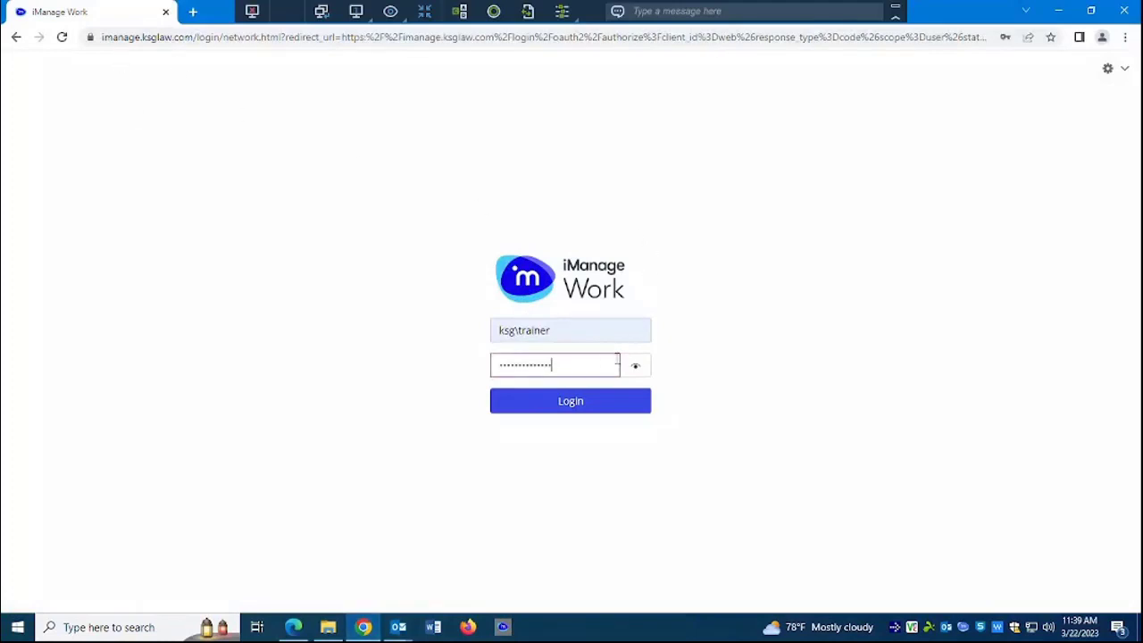
click(568, 410)
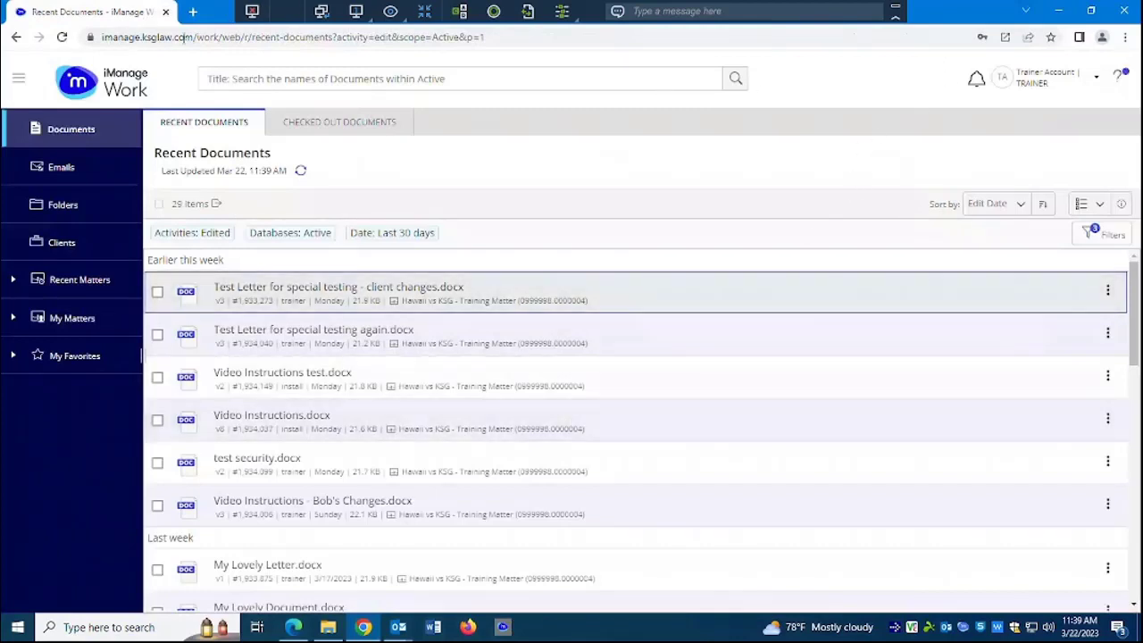
- Set up a Chrome shortcut named 'iManage Work', removing 'Recent Documents - ', with Open as window ticked
click(1125, 37)
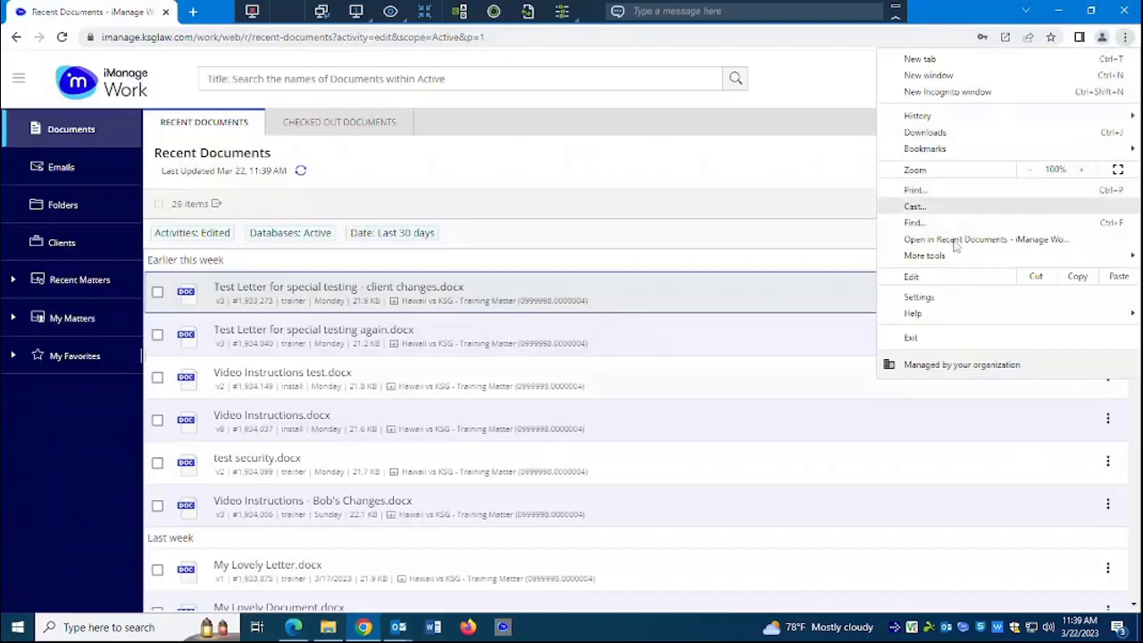
mouse_move(956, 259)
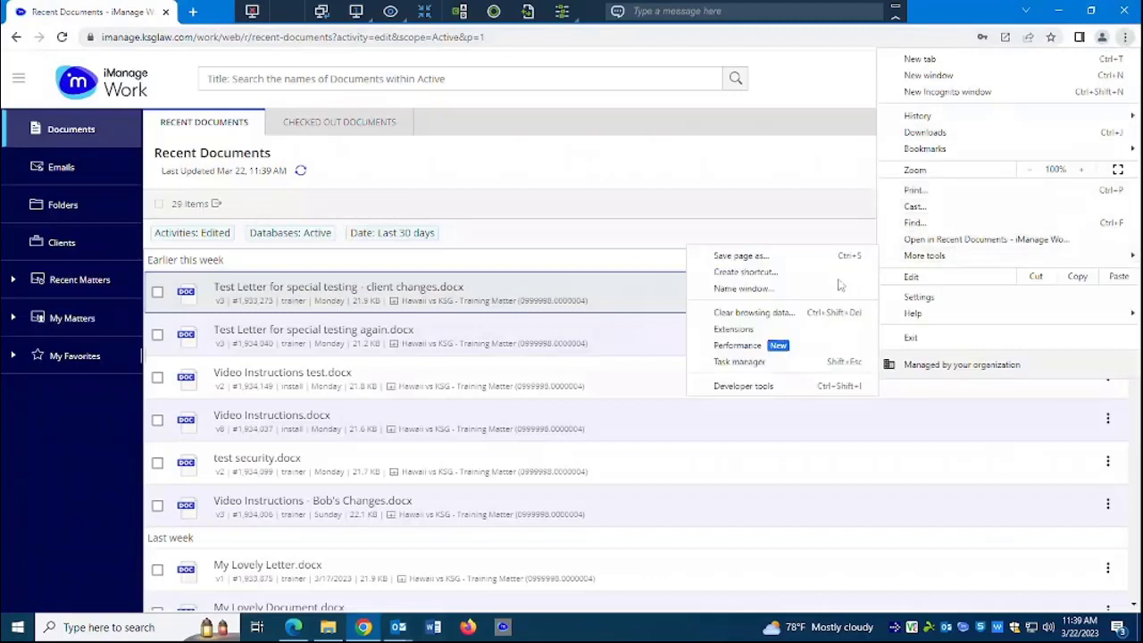
click(713, 272)
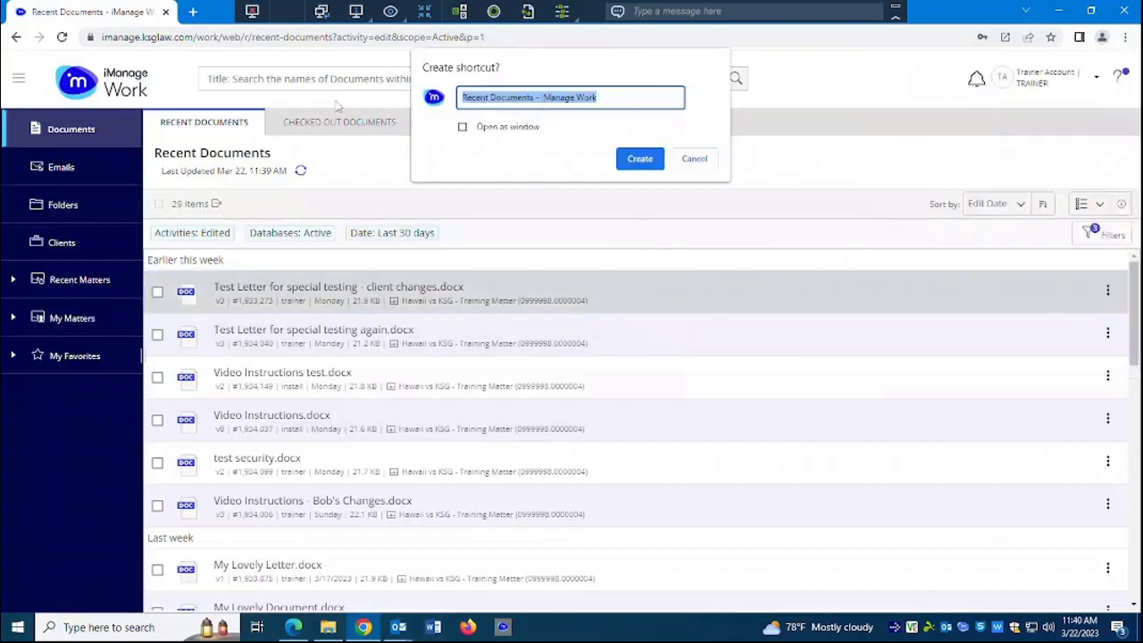
key(Home)
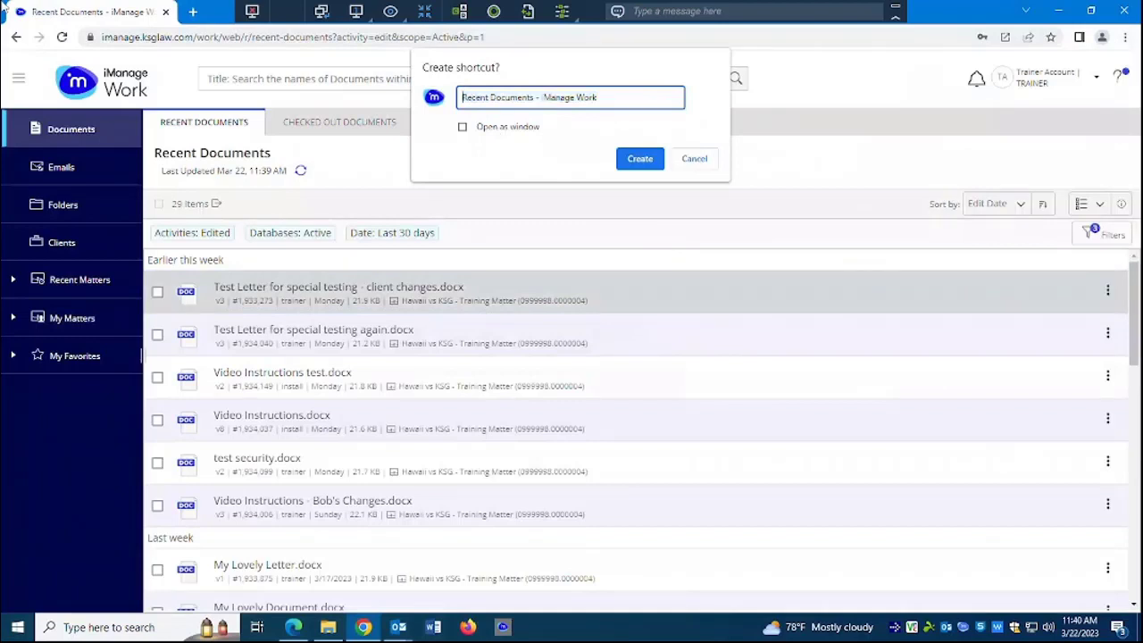
key(ctrl+shift+Right)
key(ctrl+shift+Right)
key(ctrl+shift+Right)
key(ctrl+shift+Right)
key(ctrl+shift+Left)
key(BackSpace)
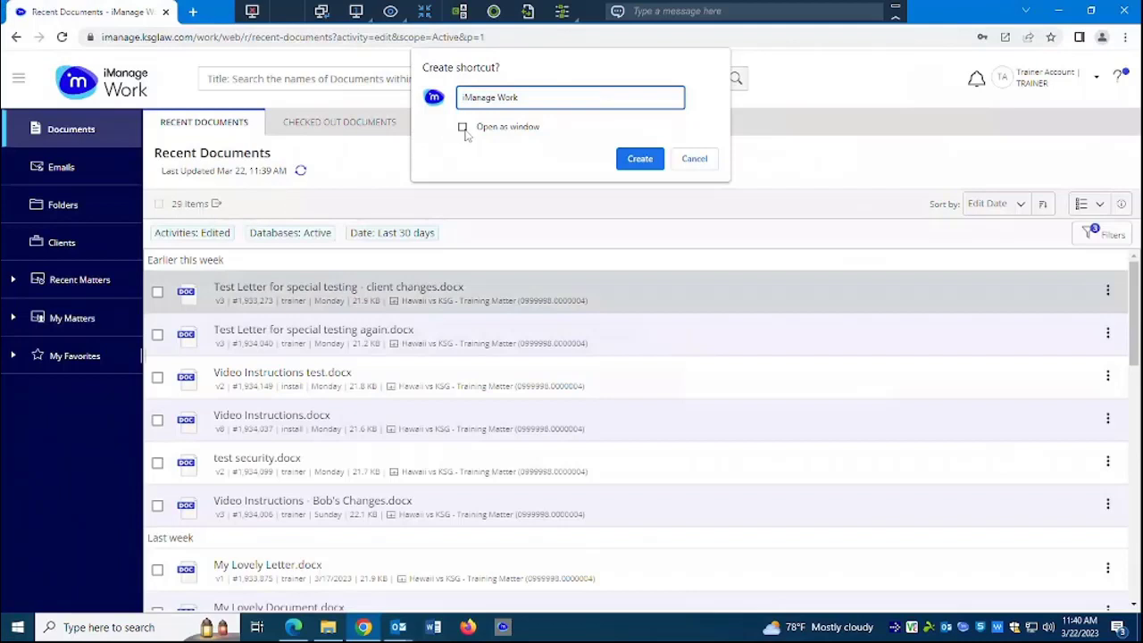
click(463, 128)
- Create the iManage Work app shortcut and pin its window to the taskbar
click(638, 160)
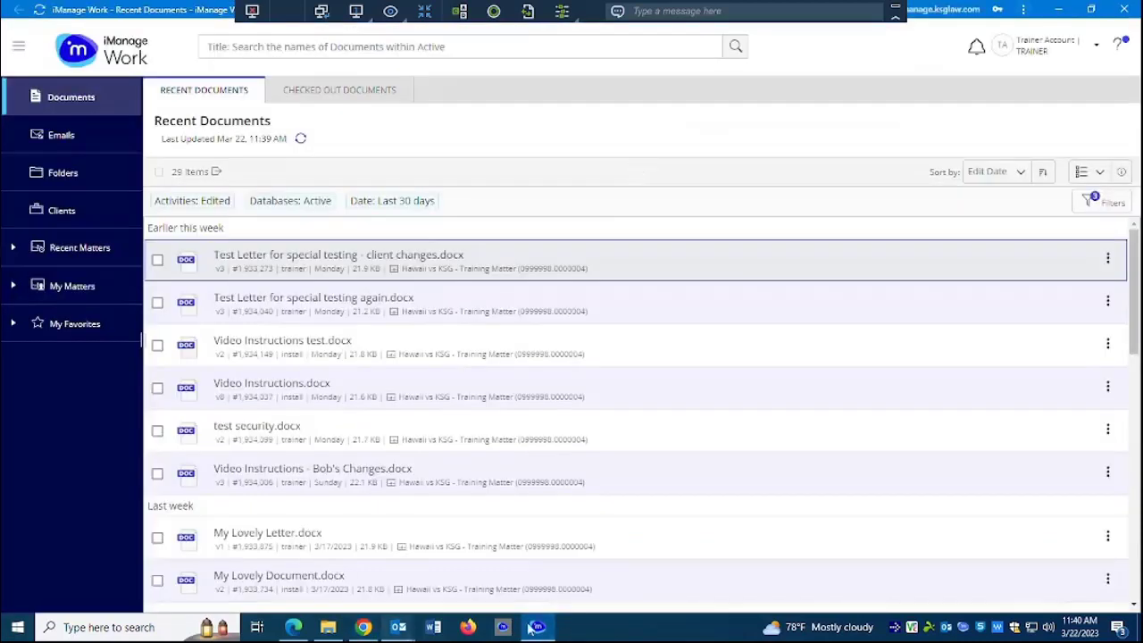
mouse_move(539, 630)
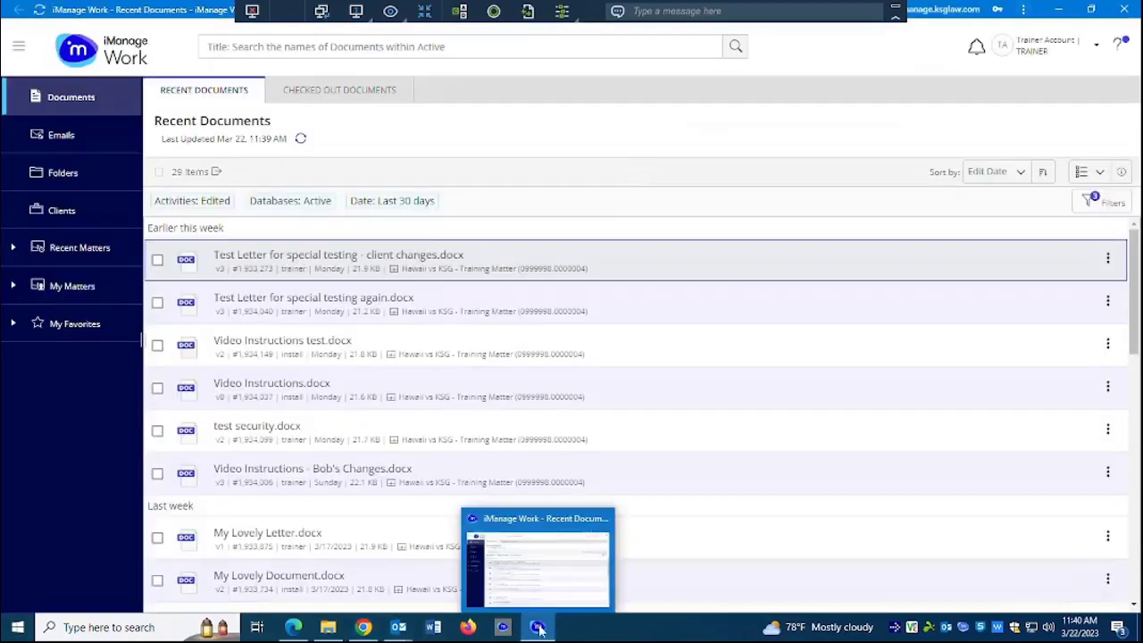
right_click(538, 630)
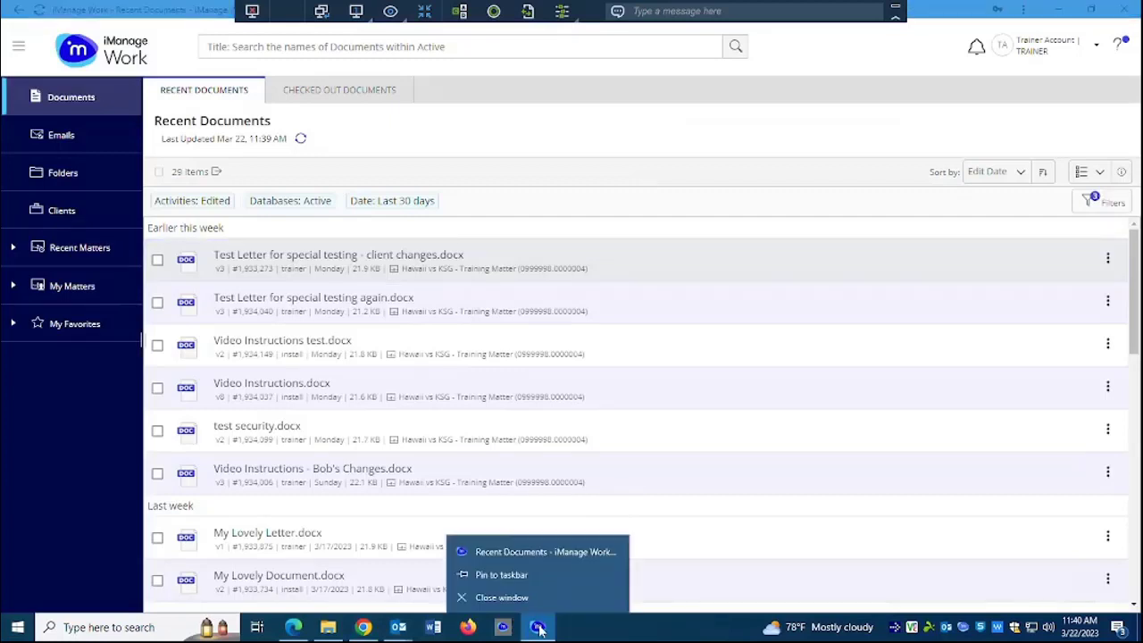
click(511, 576)
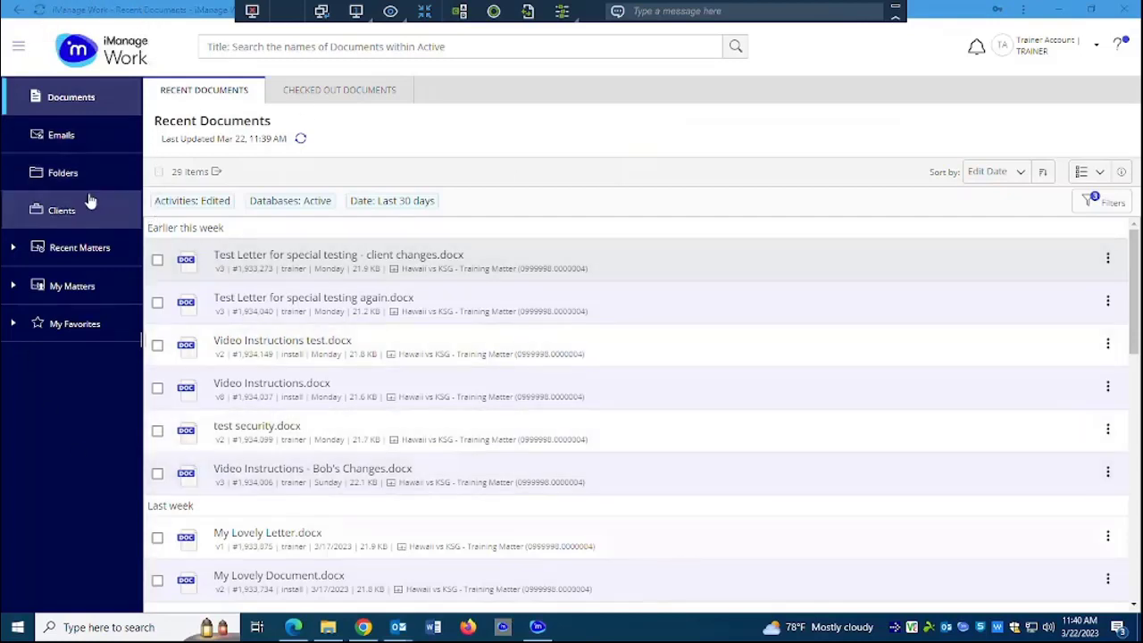
mouse_move(398, 627)
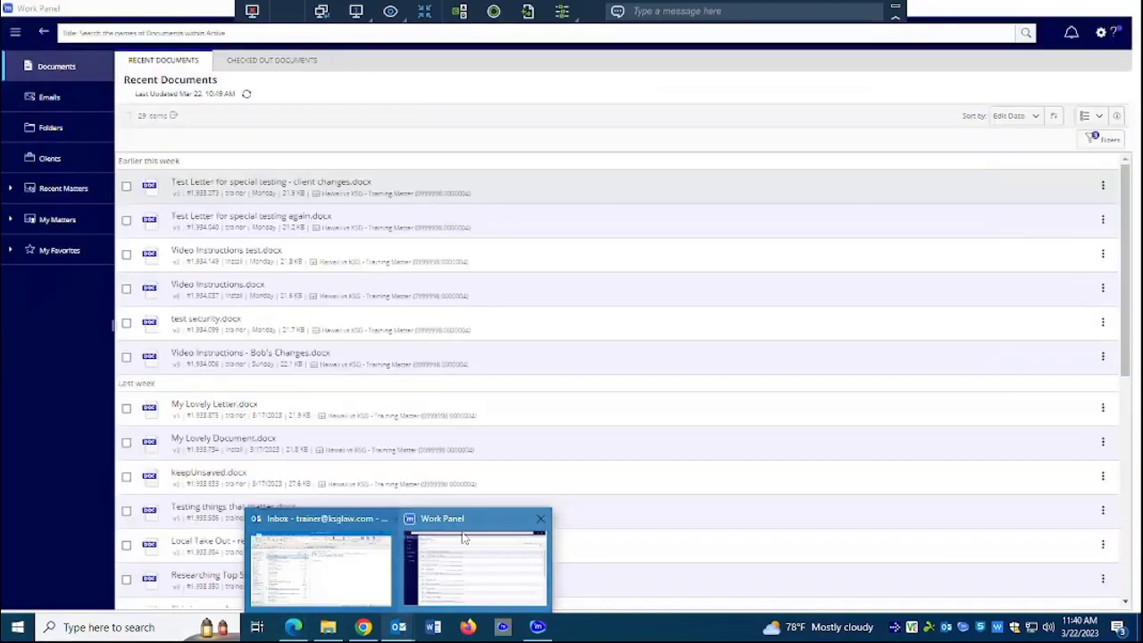
click(463, 538)
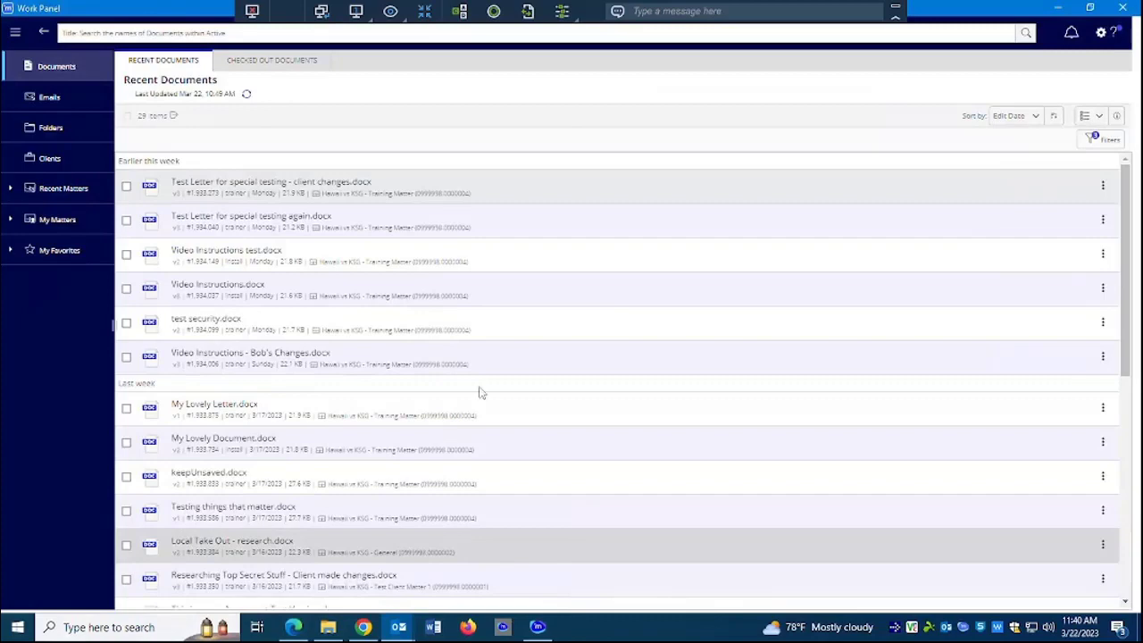
click(1057, 9)
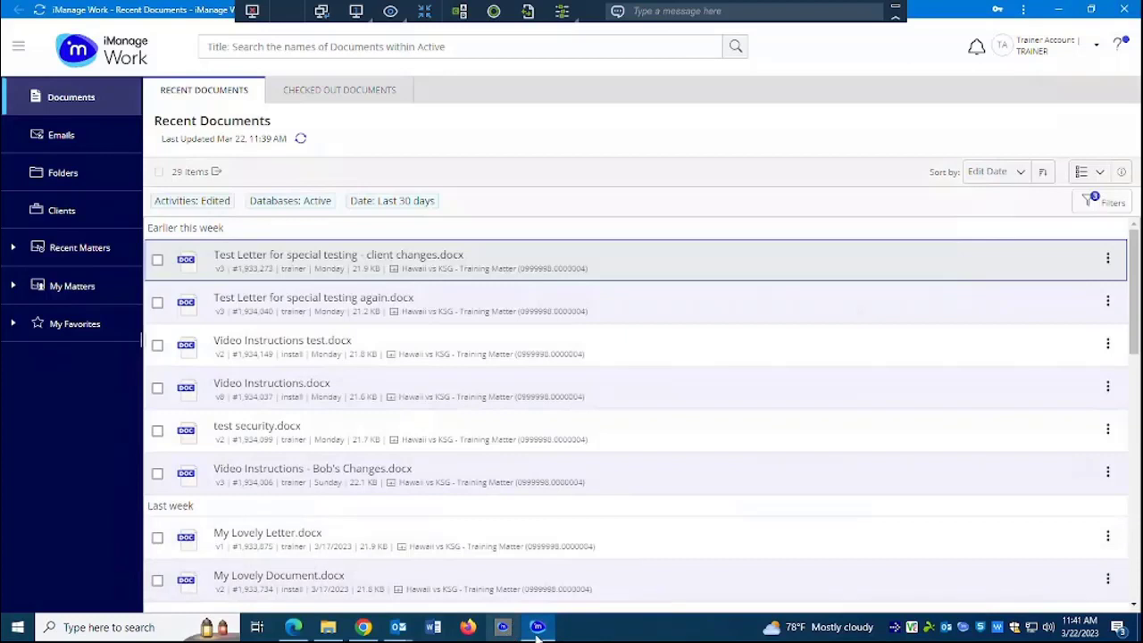
mouse_move(538, 631)
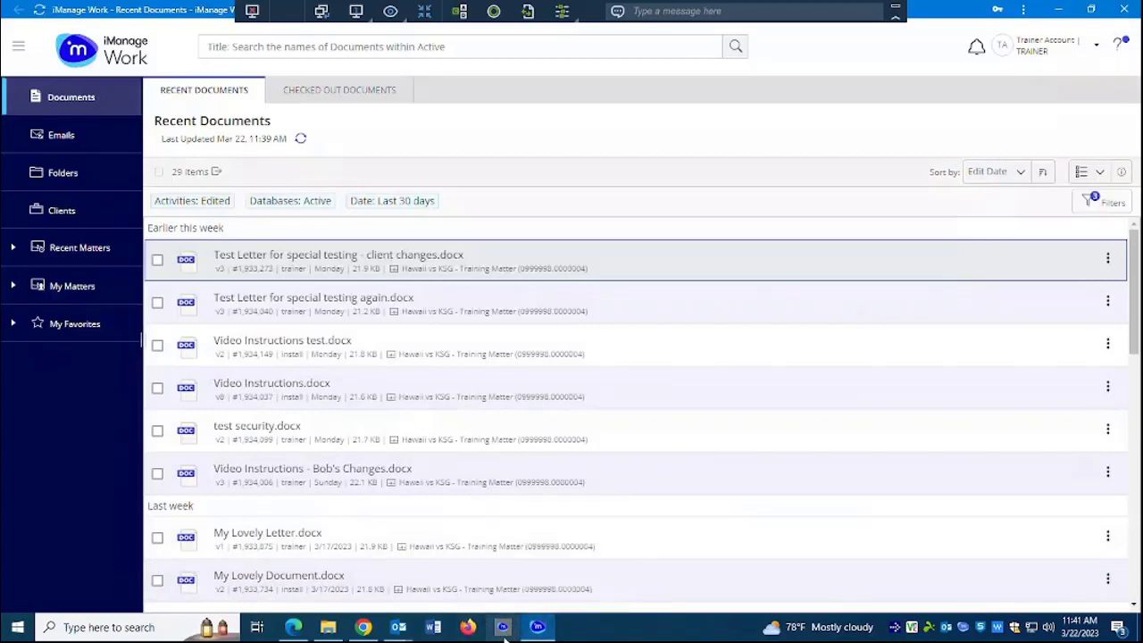